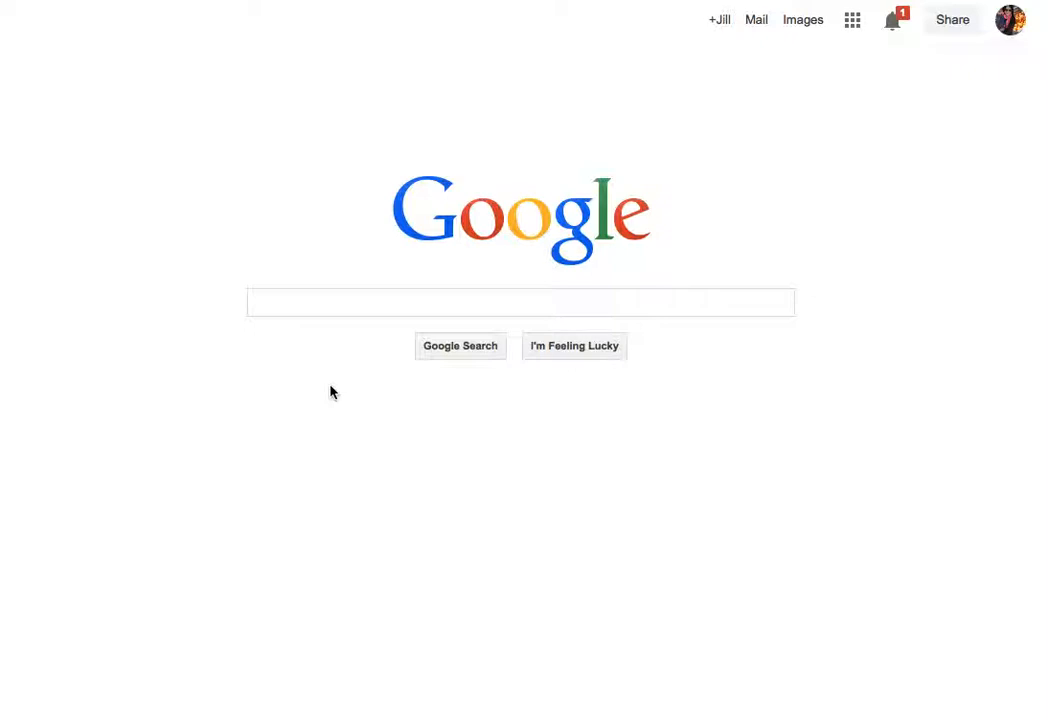
{"action": "left_click", "coordinate": [285, 304]}
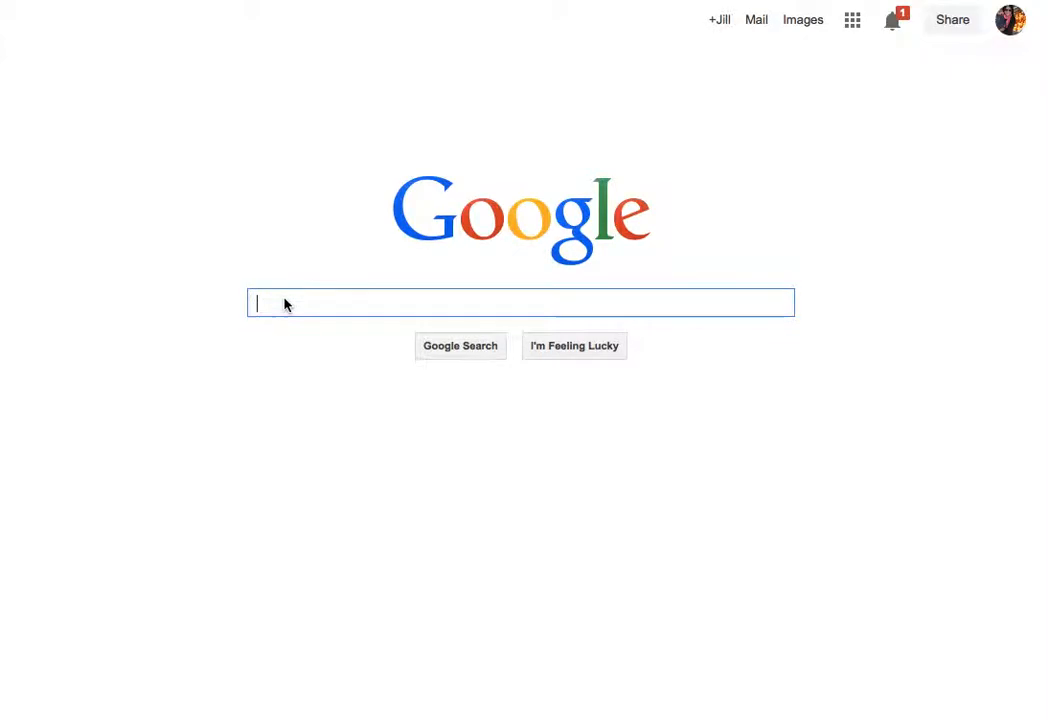
{"action": "type", "text": "https://www.text2mindmap.com"}
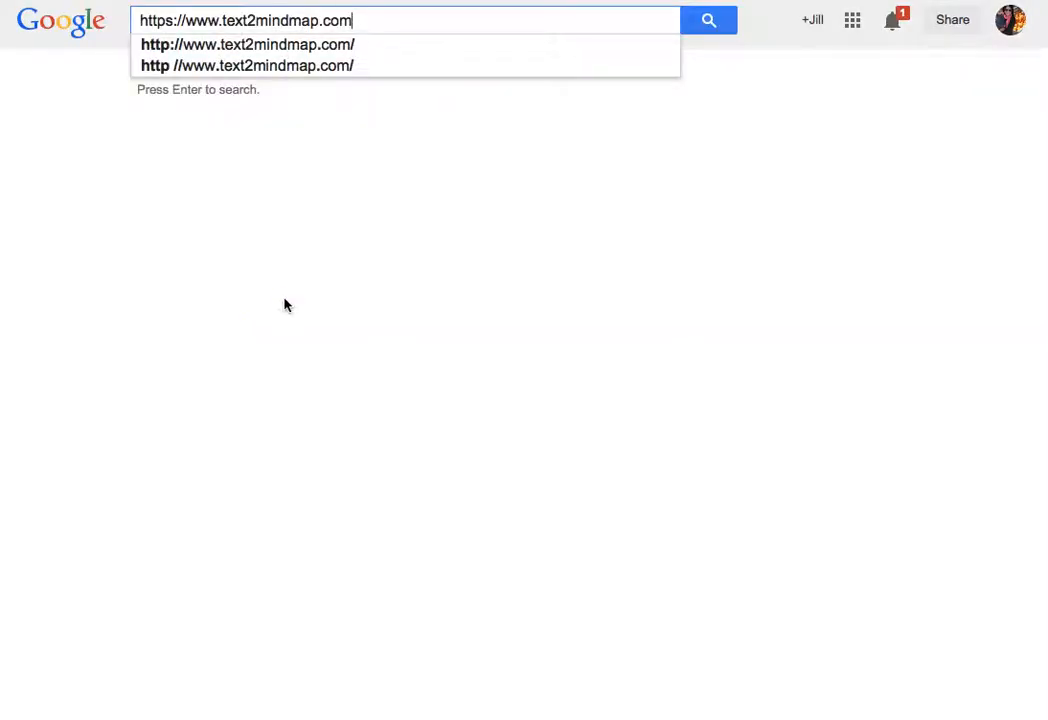
{"action": "key", "text": "Return"}
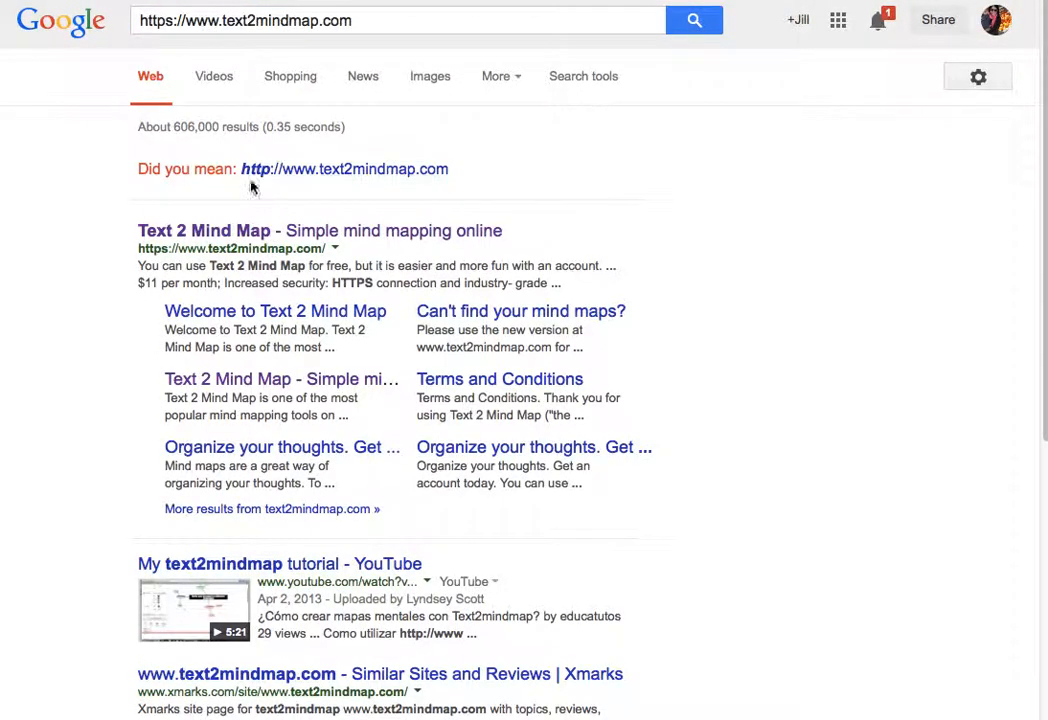
{"action": "left_click", "coordinate": [238, 233]}
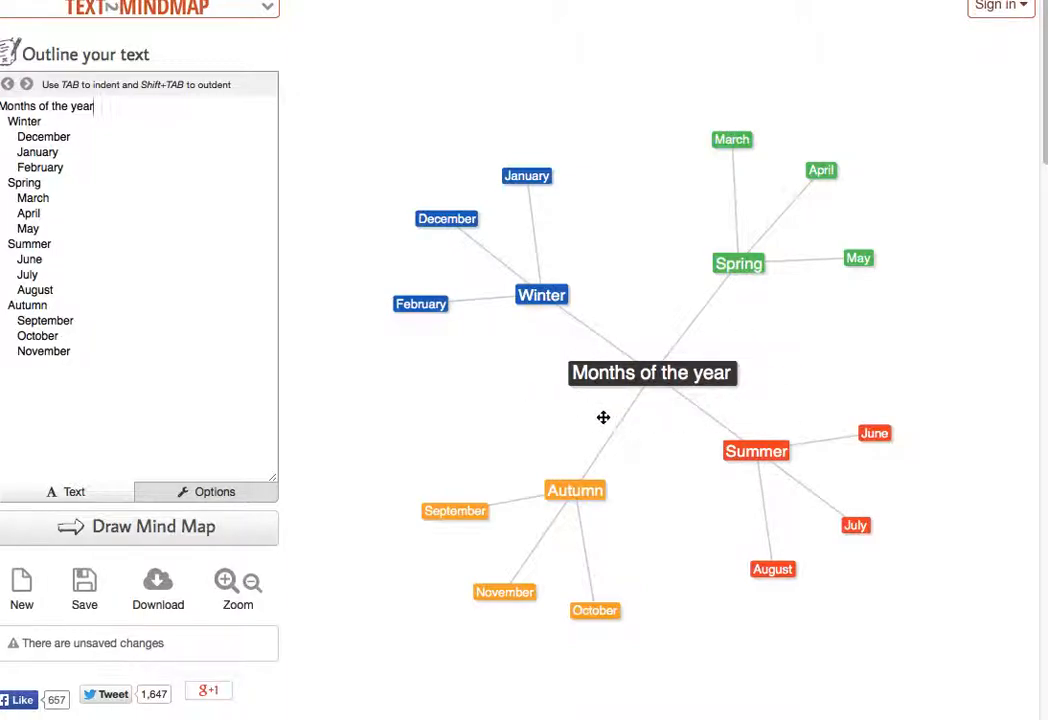
- Select the Winter, Spring, Autumn and central nodes, move December further left, then select all outline text
{"action": "left_click", "coordinate": [528, 304]}
{"action": "left_click", "coordinate": [735, 274]}
{"action": "left_click", "coordinate": [589, 503]}
{"action": "left_click", "coordinate": [622, 384]}
{"action": "left_click_drag", "start_coordinate": [449, 225], "coordinate": [391, 214]}
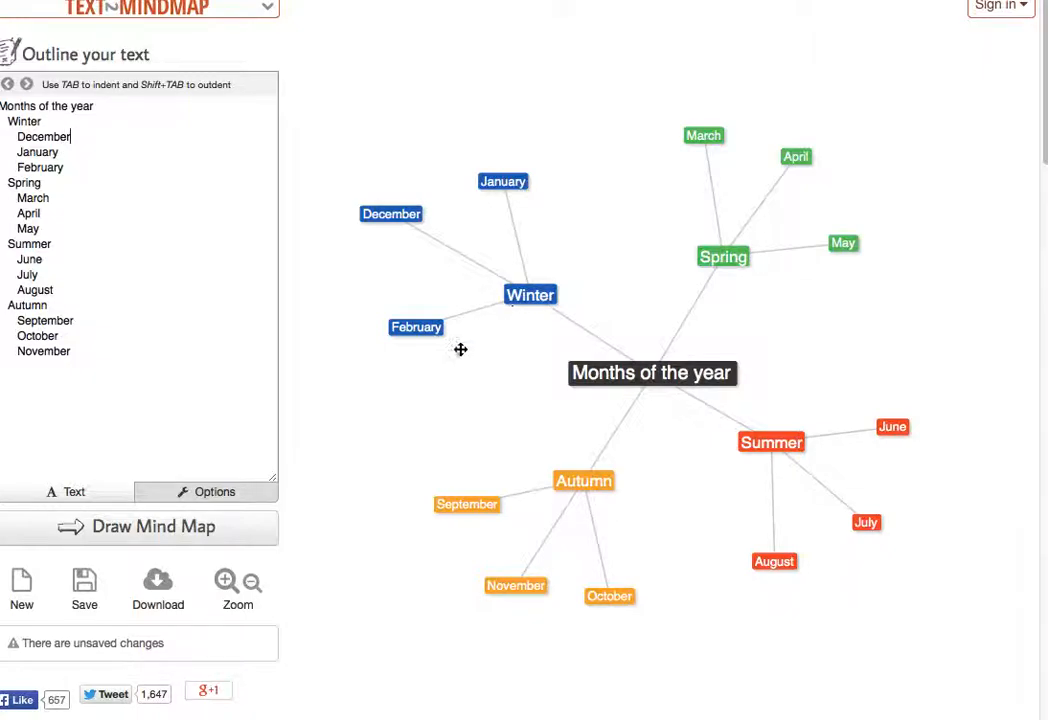
{"action": "left_click_drag", "start_coordinate": [87, 357], "coordinate": [2, 100]}
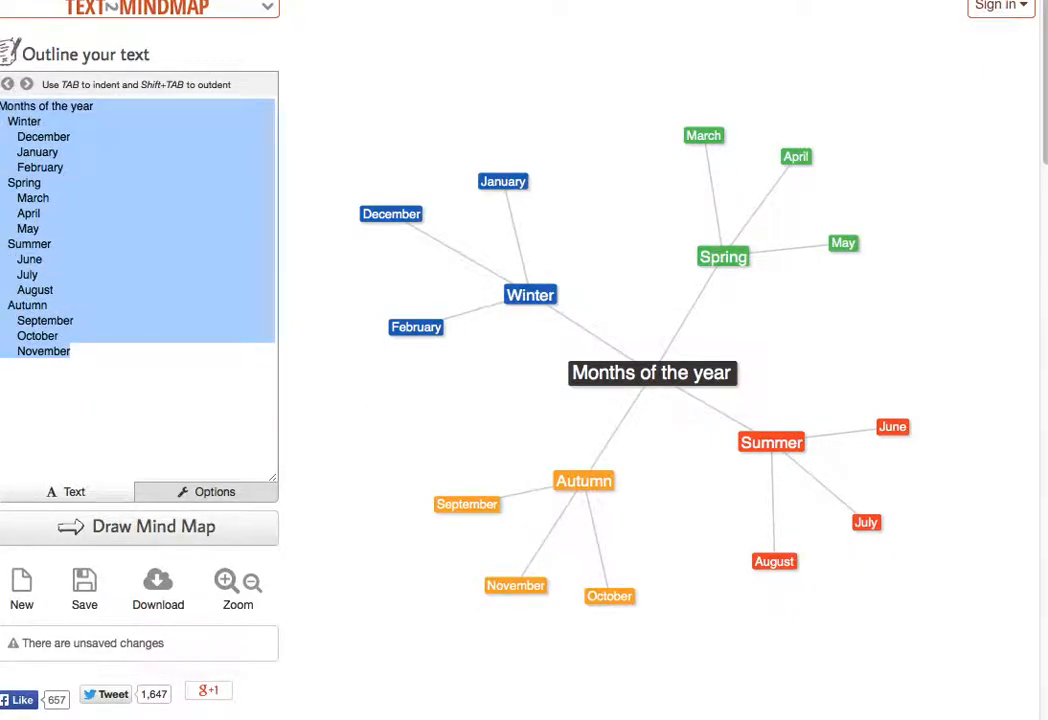
- Clear the sample outline and type the owner's name followed by 'IAP' as the title
{"action": "key", "text": "BackSpace"}
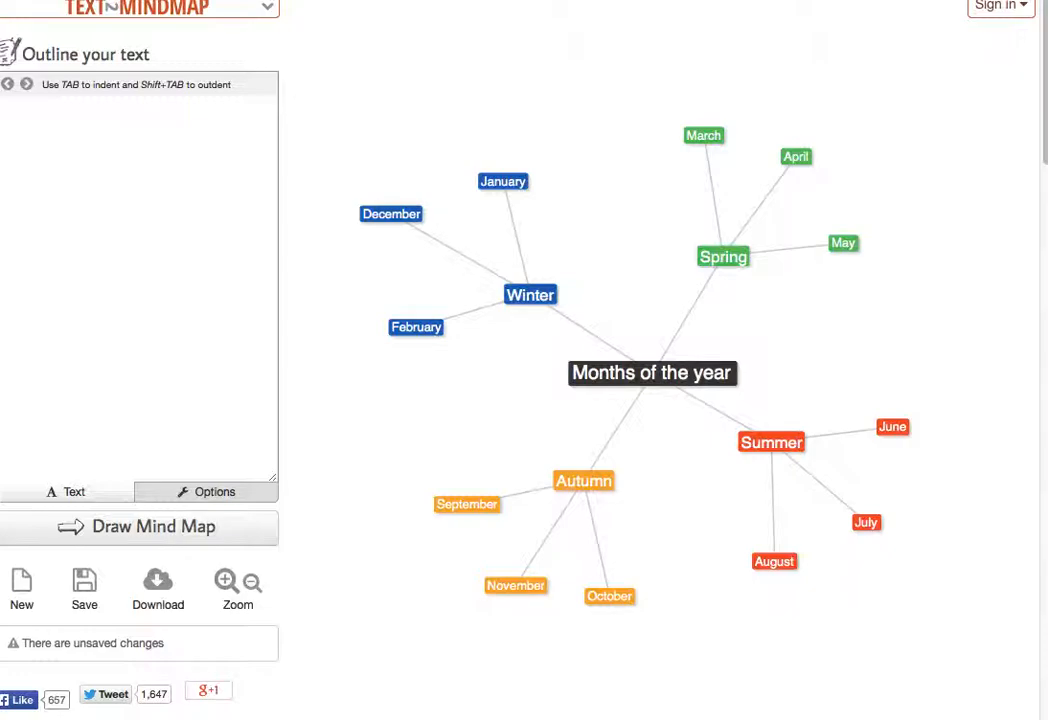
{"action": "key", "text": "super+Tab"}
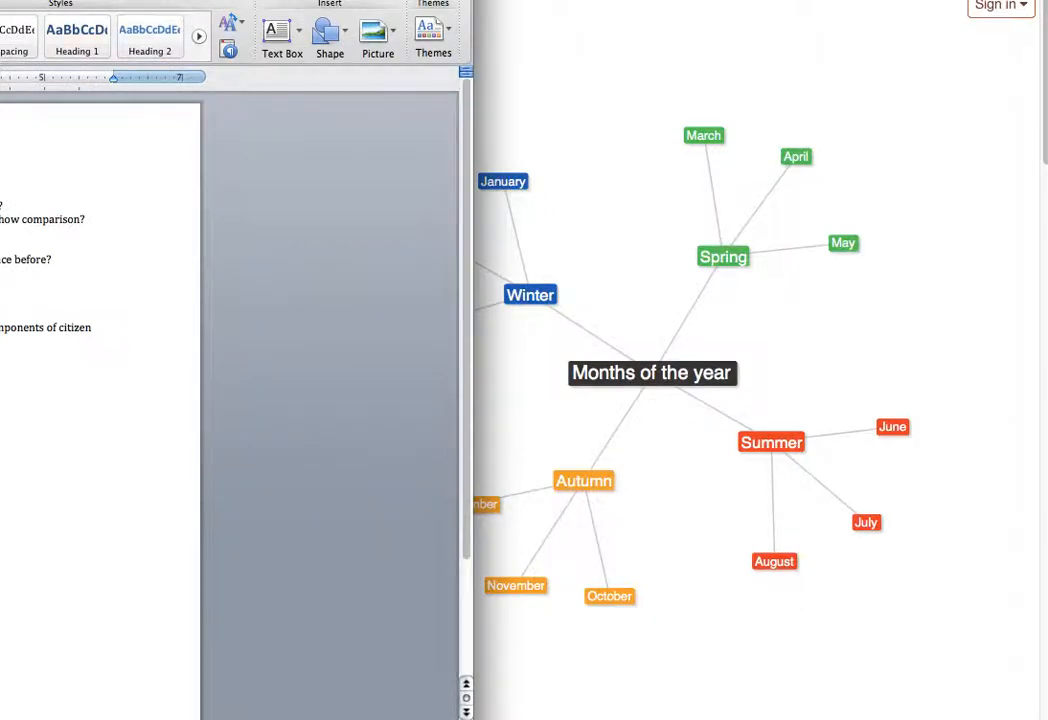
{"action": "key", "text": "super+Tab"}
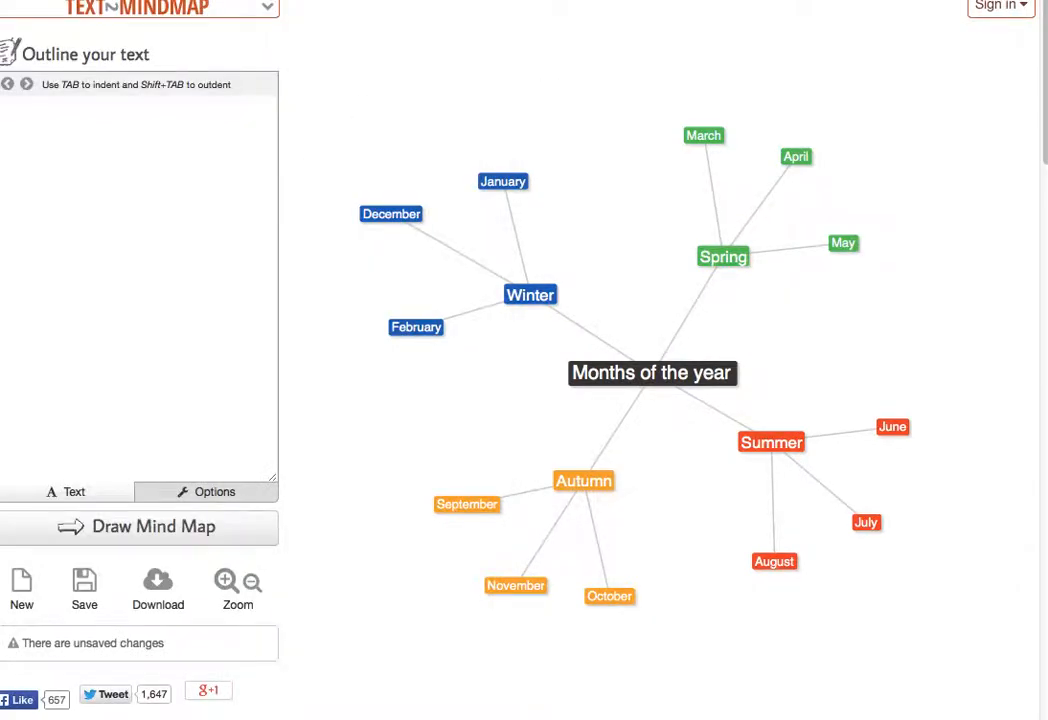
{"action": "type", "text": "Keivn"}
{"action": "key", "text": "BackSpace"}
{"action": "key", "text": "BackSpace"}
{"action": "key", "text": "BackSpace"}
{"action": "type", "text": "iv"}
{"action": "key", "text": "BackSpace"}
{"action": "key", "text": "BackSpace"}
{"action": "type", "text": "vin's IAP"}
- Add an indented 'Comparative question' line, start a deeper line, and select the research question in Word
{"action": "key", "text": "Return"}
{"action": "key", "text": "Tab"}
{"action": "type", "text": "Compar"}
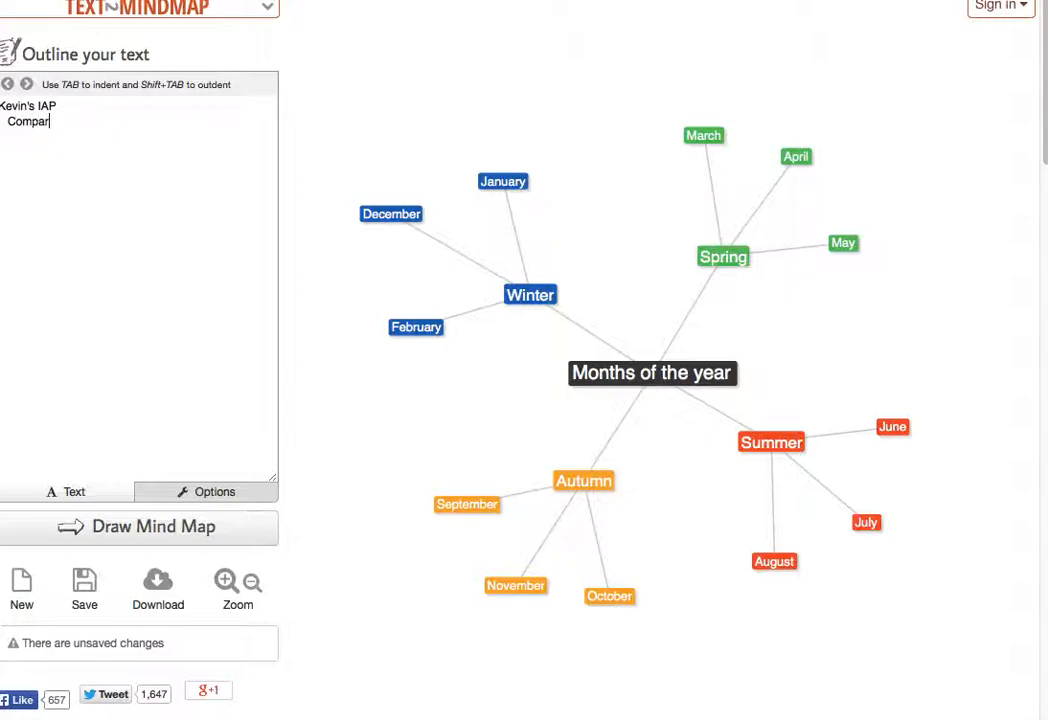
{"action": "type", "text": "ative question"}
{"action": "key", "text": "Return"}
{"action": "key", "text": "Tab"}
{"action": "key", "text": "super+Tab"}
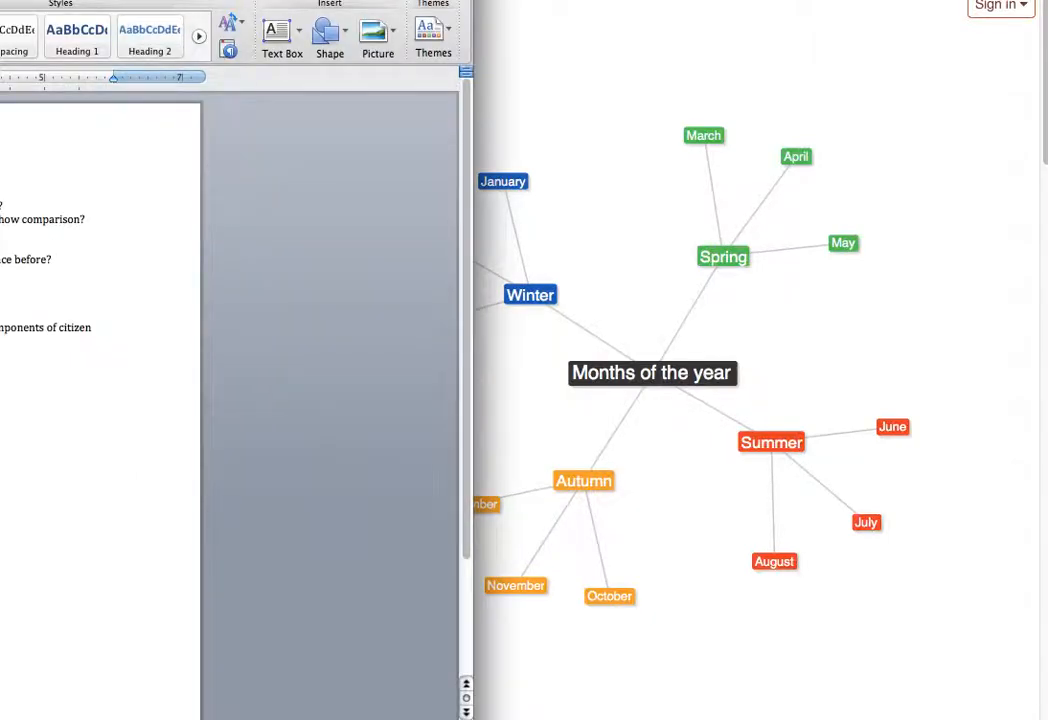
{"action": "left_click_drag", "start_coordinate": [0, 206], "coordinate": [7, 210]}
- Paste the city-youth citizen science question beneath Comparative question
{"action": "left_click", "coordinate": [529, 143]}
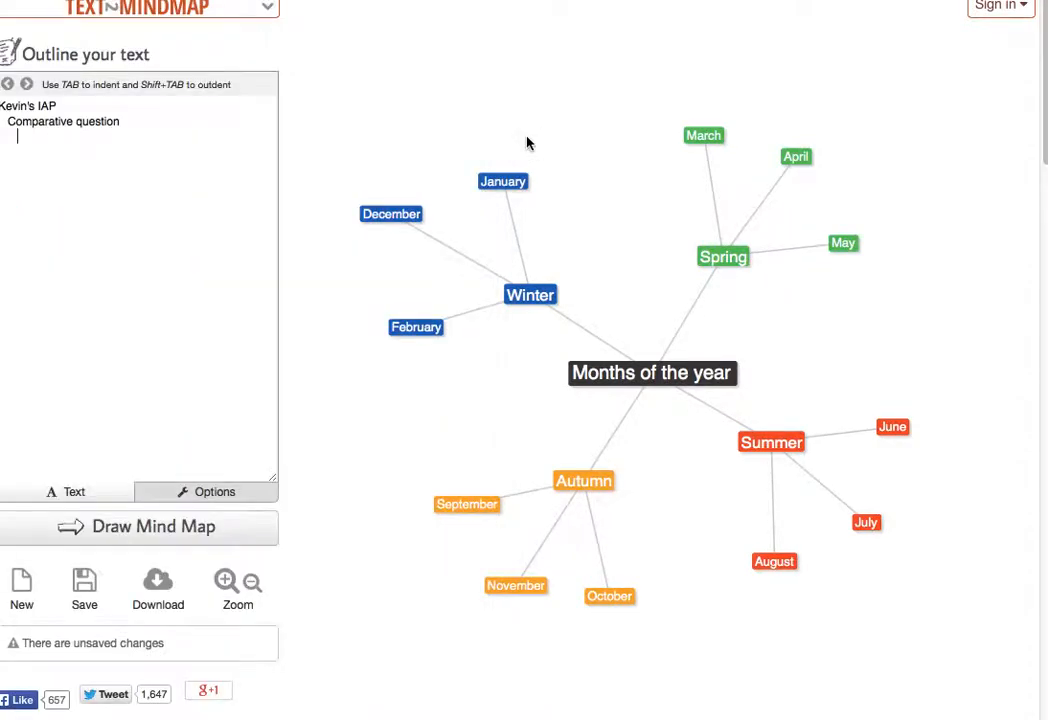
{"action": "type", "text": "How citizen science projects involve city youth?"}
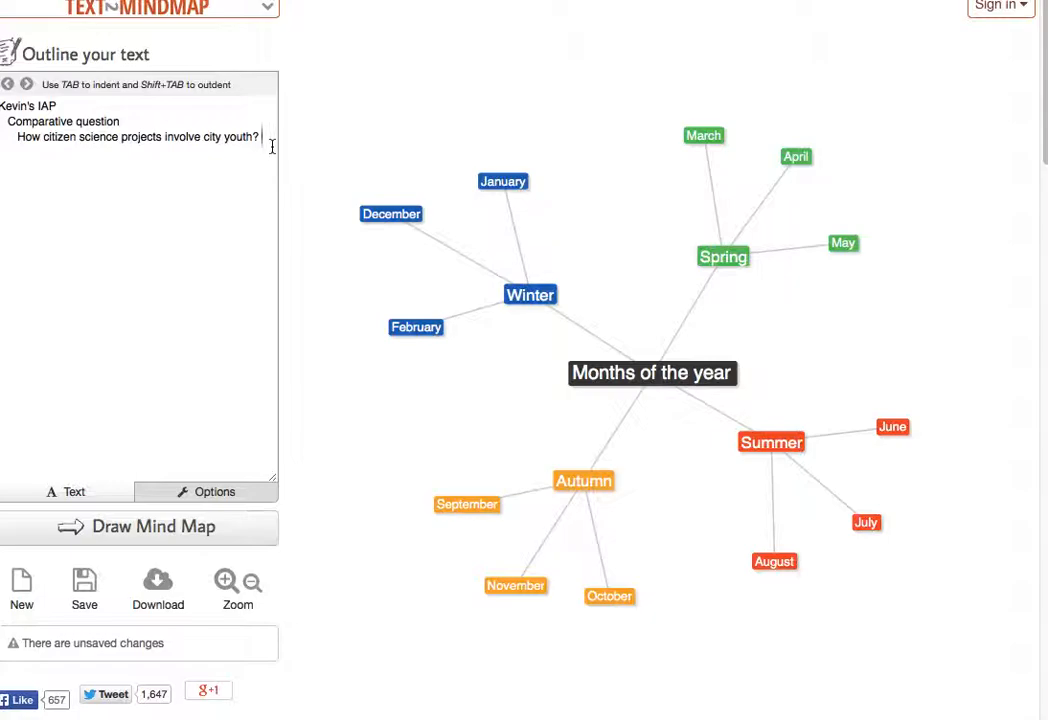
{"action": "key", "text": "Return"}
- Paste the comparison feedback line from Word, nest it under the question, and widen the outline panel
{"action": "left_click", "coordinate": [1, 220]}
{"action": "left_click_drag", "start_coordinate": [1, 205], "coordinate": [91, 224]}
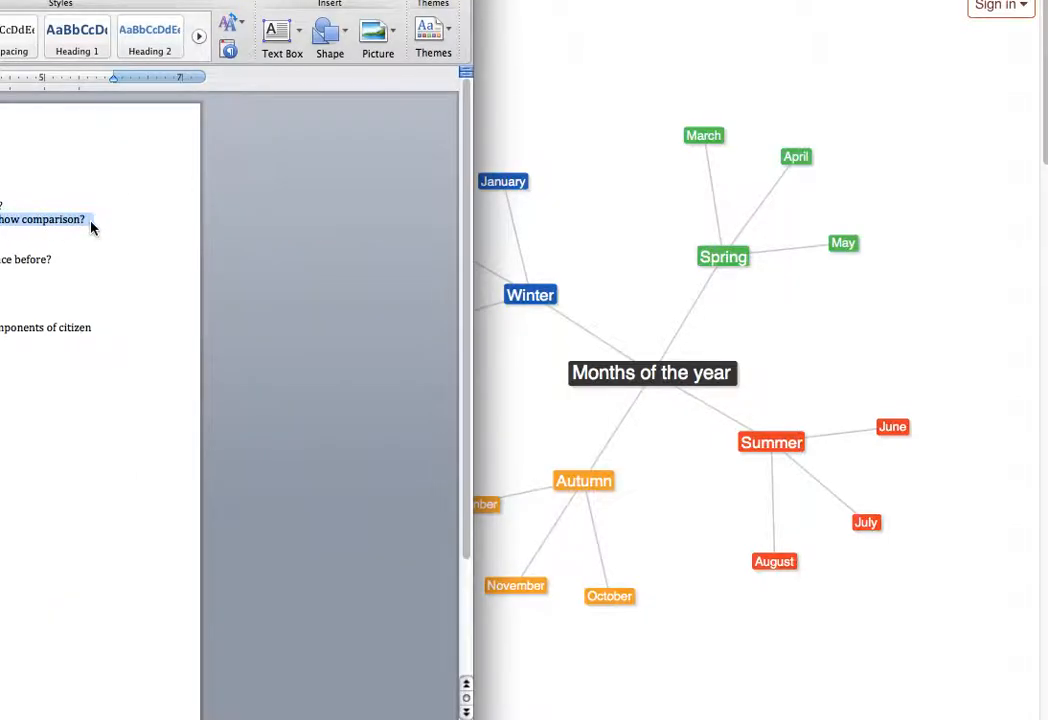
{"action": "left_click", "coordinate": [502, 122]}
{"action": "type", "text": "Can you add to this question to clearly show comparison?"}
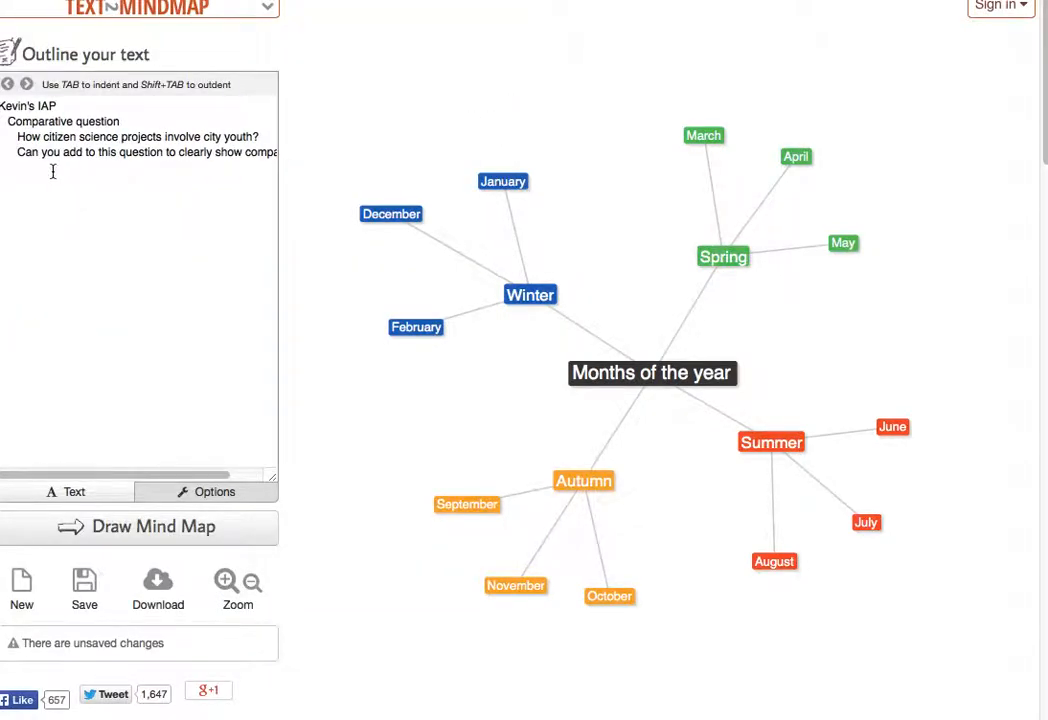
{"action": "left_click", "coordinate": [18, 154]}
{"action": "key", "text": "Tab"}
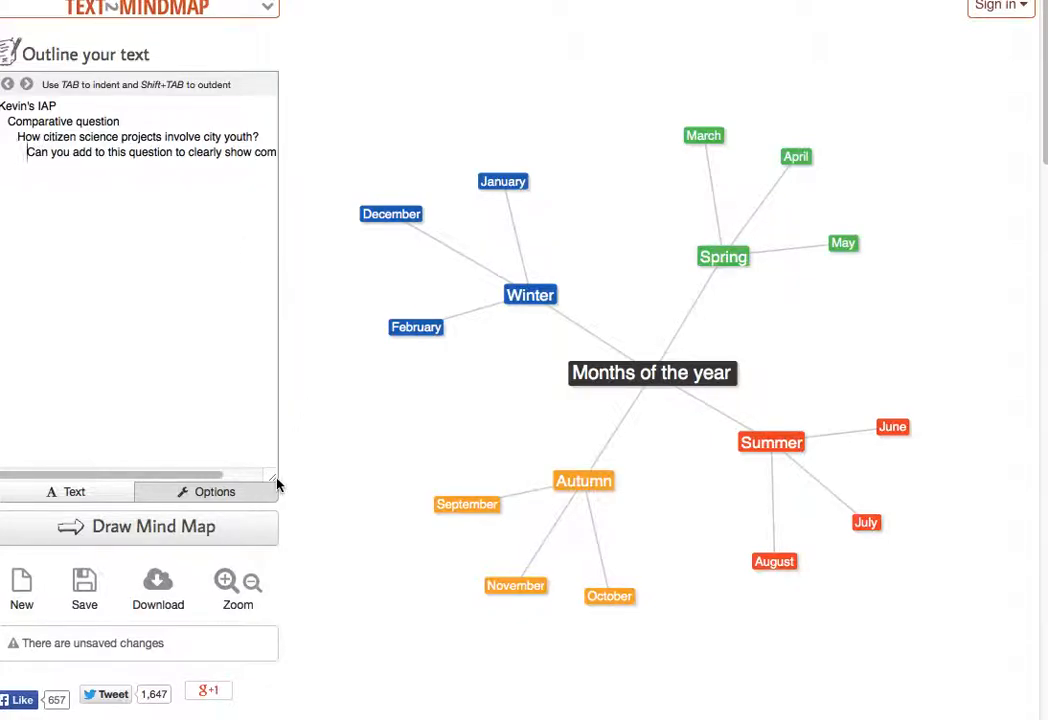
{"action": "left_click_drag", "start_coordinate": [276, 476], "coordinate": [424, 460]}
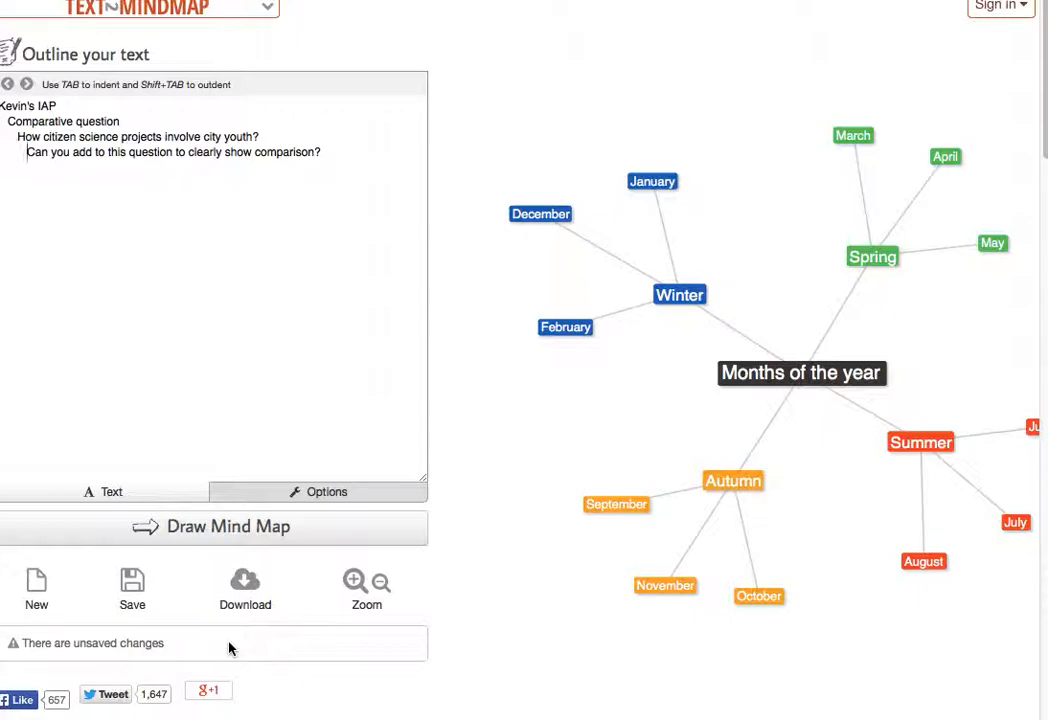
- Draw the mind map and drag the Comparative question and nested question nodes apart
{"action": "left_click", "coordinate": [178, 530]}
{"action": "left_click_drag", "start_coordinate": [615, 220], "coordinate": [601, 144]}
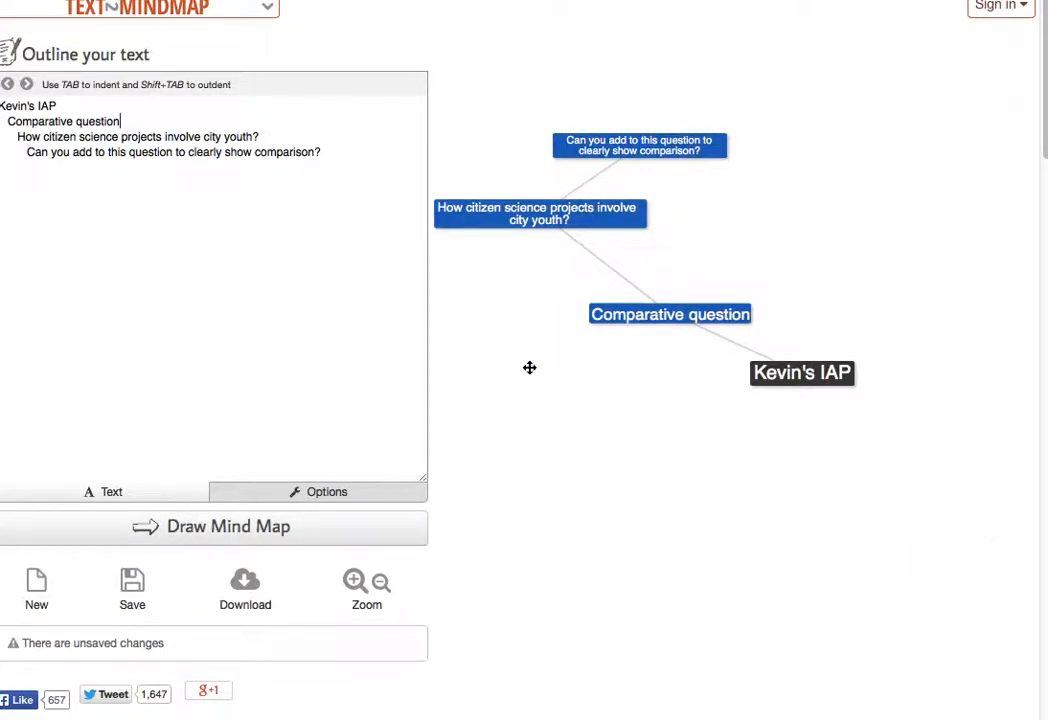
{"action": "left_click_drag", "start_coordinate": [667, 311], "coordinate": [707, 314]}
{"action": "left_click_drag", "start_coordinate": [533, 225], "coordinate": [654, 249]}
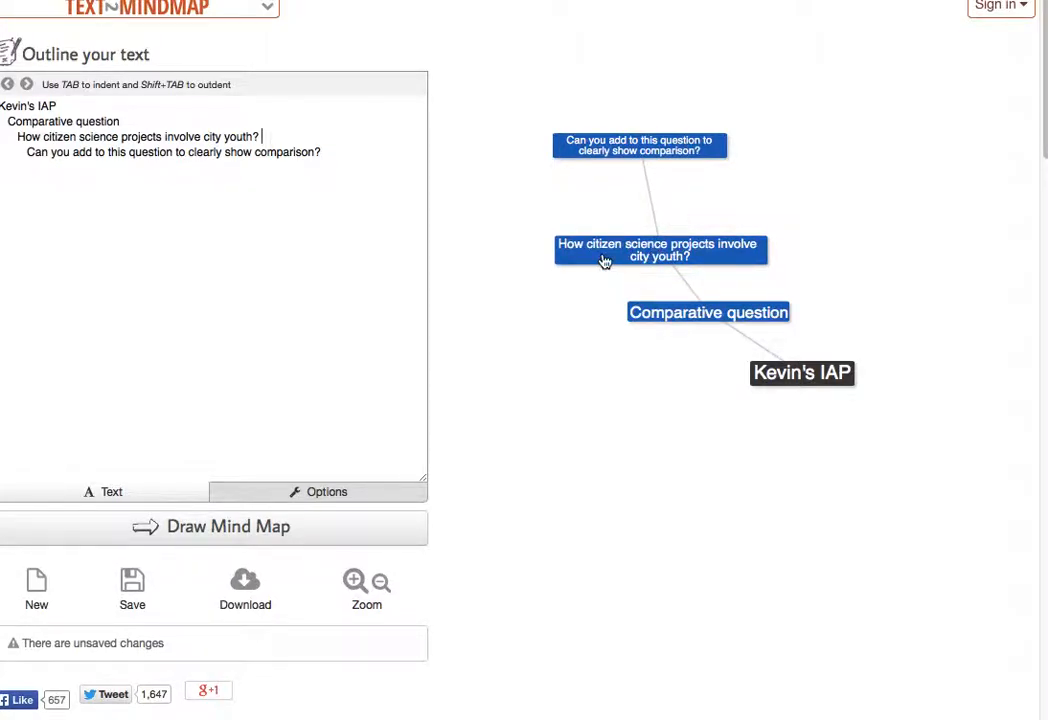
{"action": "left_click_drag", "start_coordinate": [624, 154], "coordinate": [636, 192]}
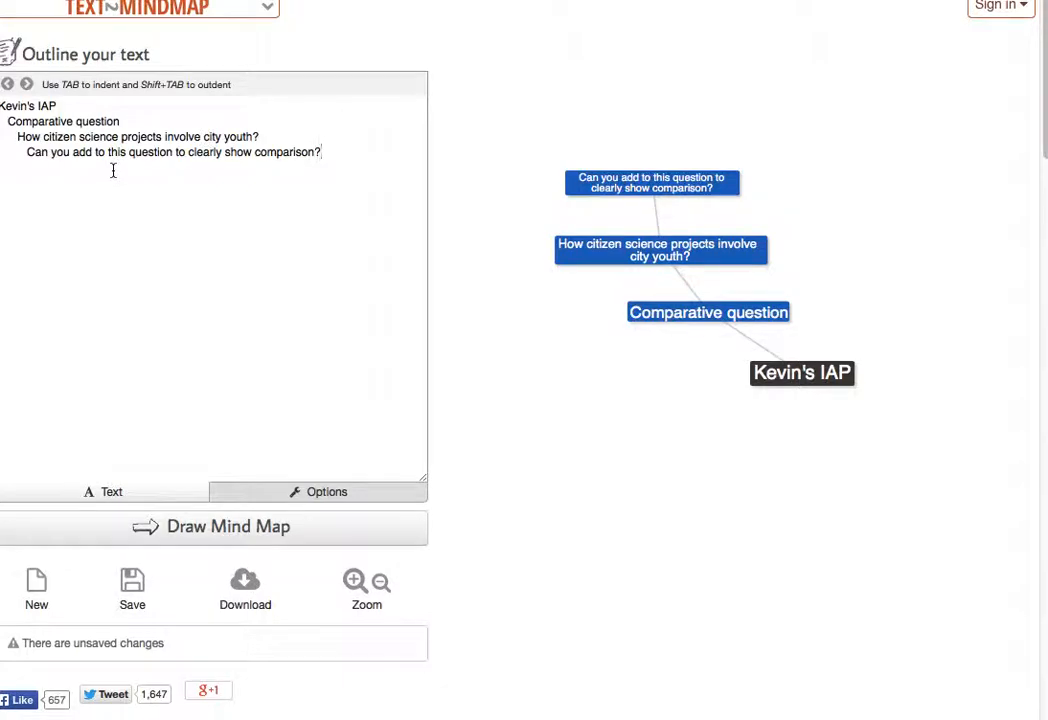
- Start a new outline line and select the Methods notes in Word
{"action": "key", "text": "Return"}
{"action": "key", "text": "Return"}
{"action": "key", "text": "super+Tab"}
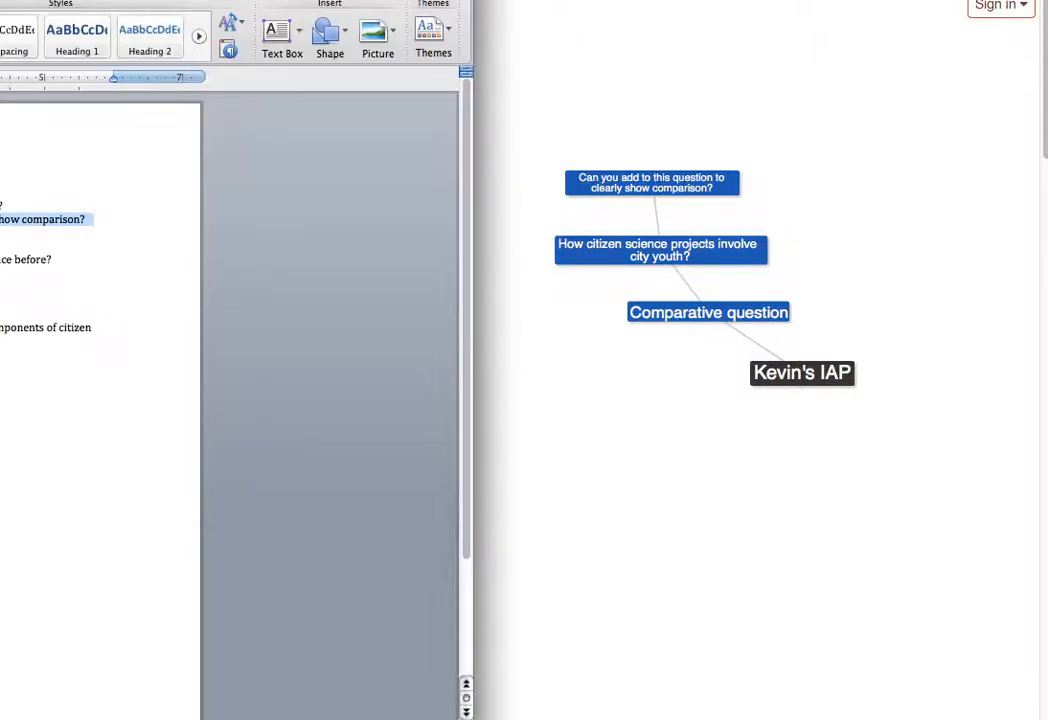
{"action": "left_click_drag", "start_coordinate": [0, 246], "coordinate": [3, 276]}
- Paste the Methods lines, outdent Methods to main-branch level, and redraw the map
{"action": "key", "text": "super+Tab"}
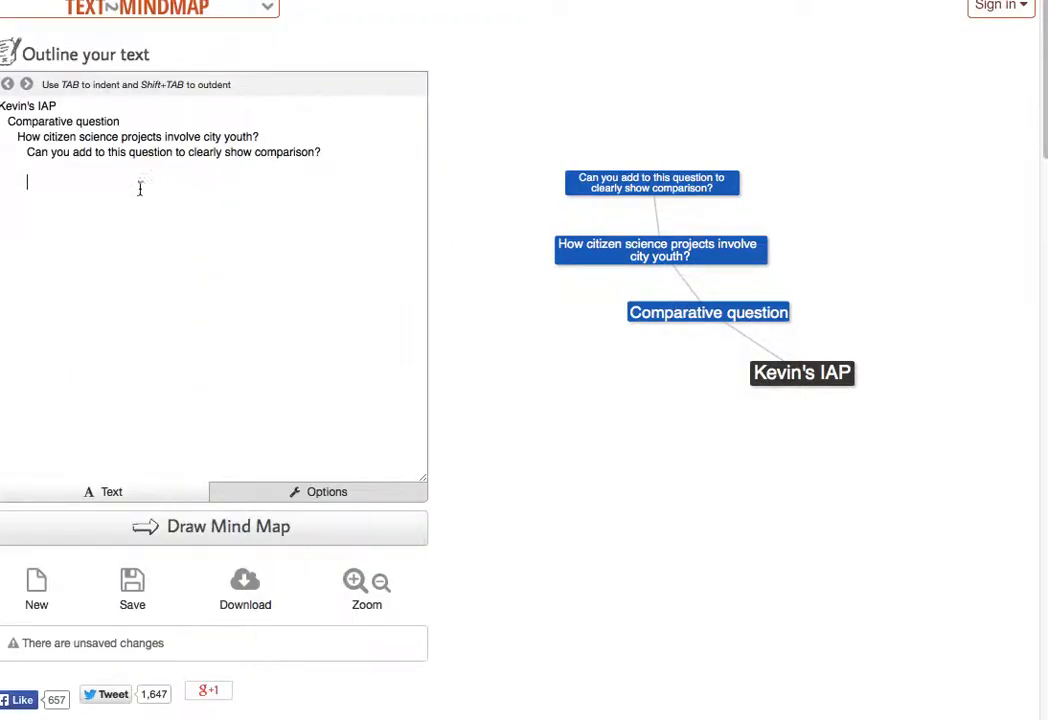
{"action": "type", "text": "Methods Good idea, do you have access to these youth? Do you want a group that has used citizen science before? Are you planning to route IRB for this project?"}
{"action": "left_click", "coordinate": [27, 183]}
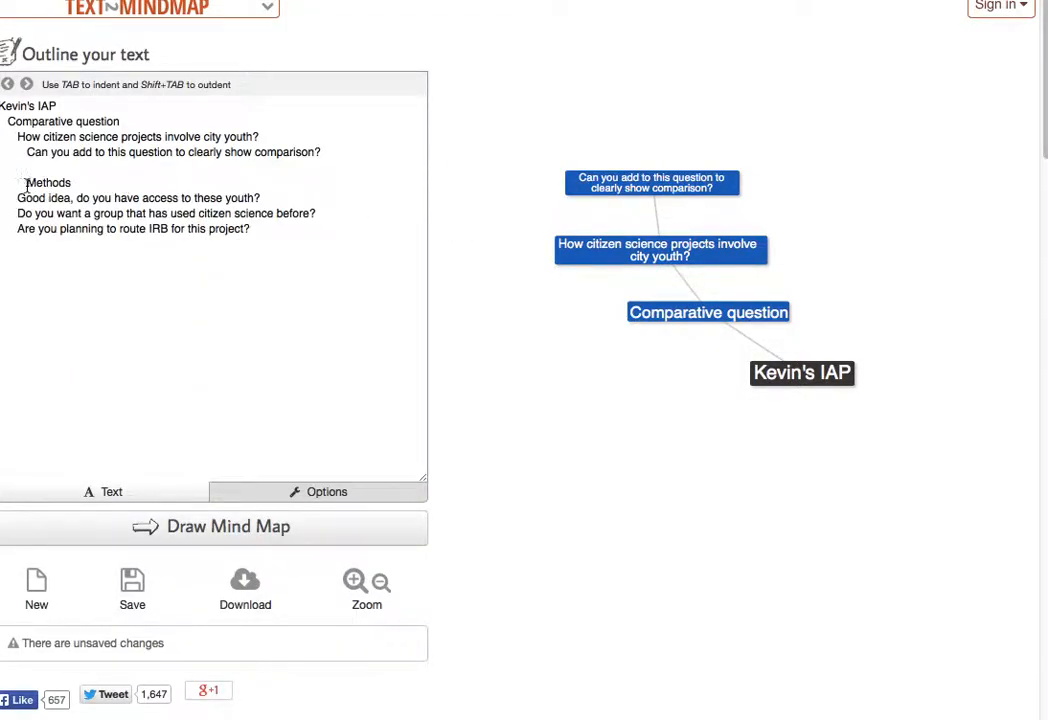
{"action": "key", "text": "shift+Tab"}
{"action": "key", "text": "shift+Tab"}
{"action": "key", "text": "BackSpace"}
{"action": "key", "text": "shift+Tab"}
{"action": "key", "text": "shift+Tab"}
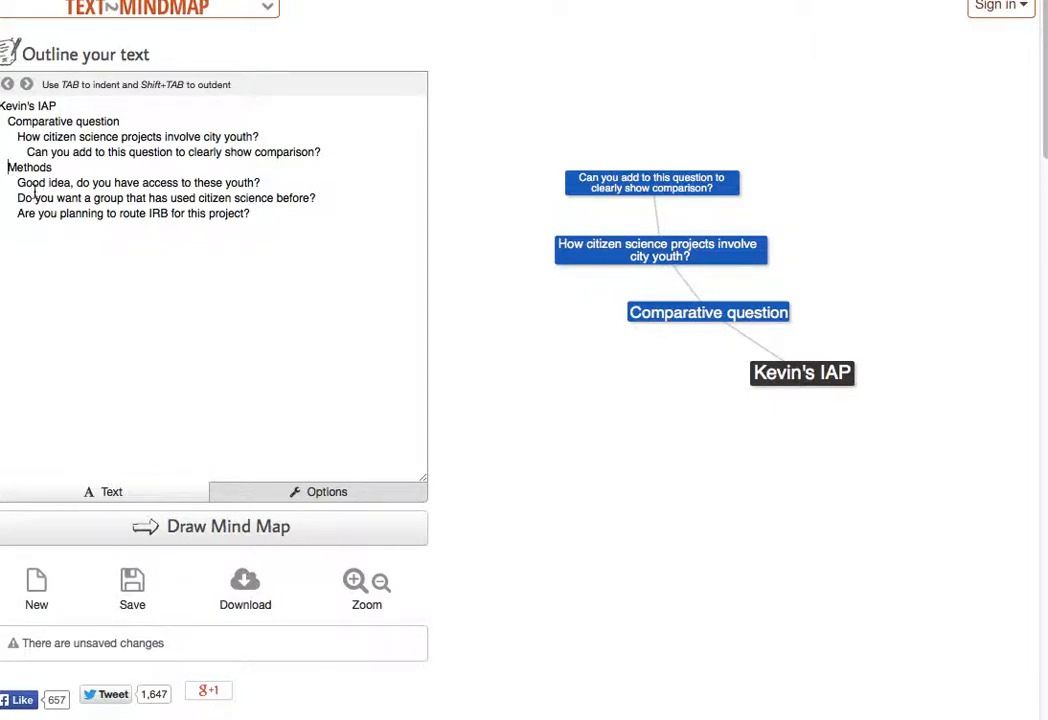
{"action": "left_click", "coordinate": [190, 533]}
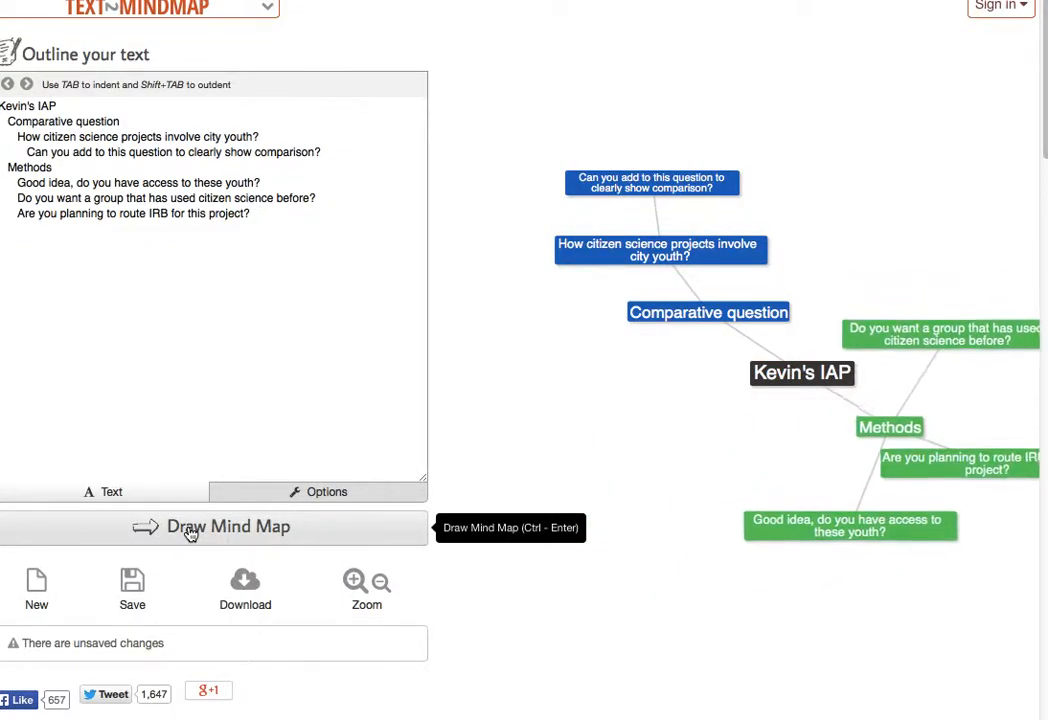
- Move the Methods branch below-left of the IAP title and untangle its three question nodes
{"action": "left_click", "coordinate": [871, 460]}
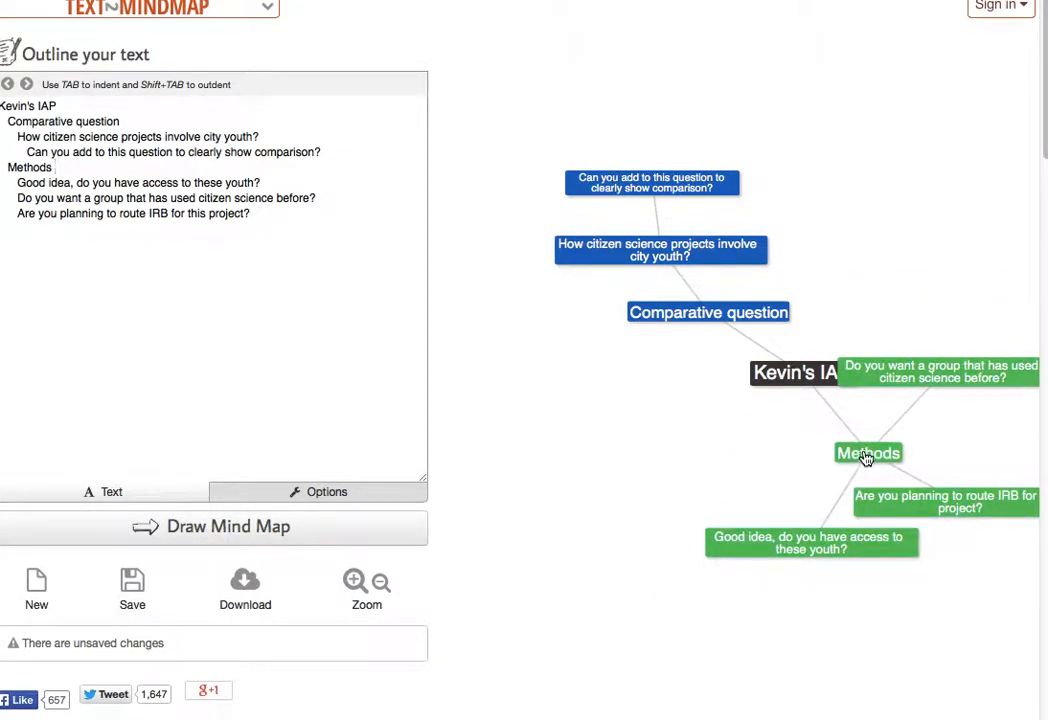
{"action": "left_click_drag", "start_coordinate": [860, 463], "coordinate": [666, 415]}
{"action": "left_click", "coordinate": [678, 472]}
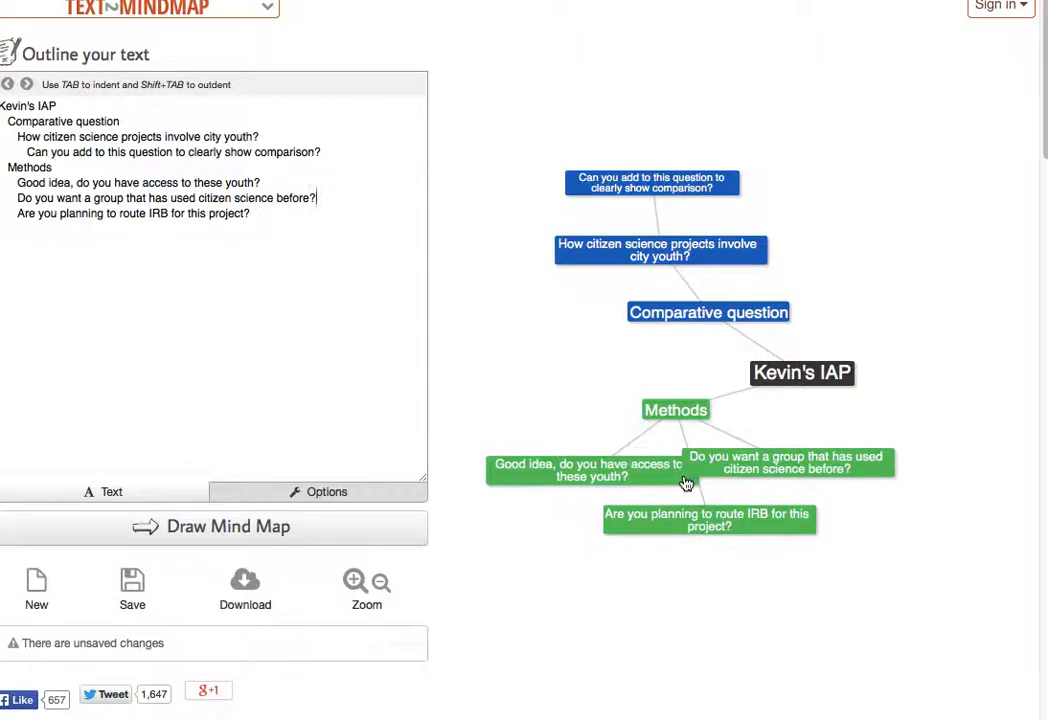
{"action": "left_click_drag", "start_coordinate": [603, 477], "coordinate": [545, 463]}
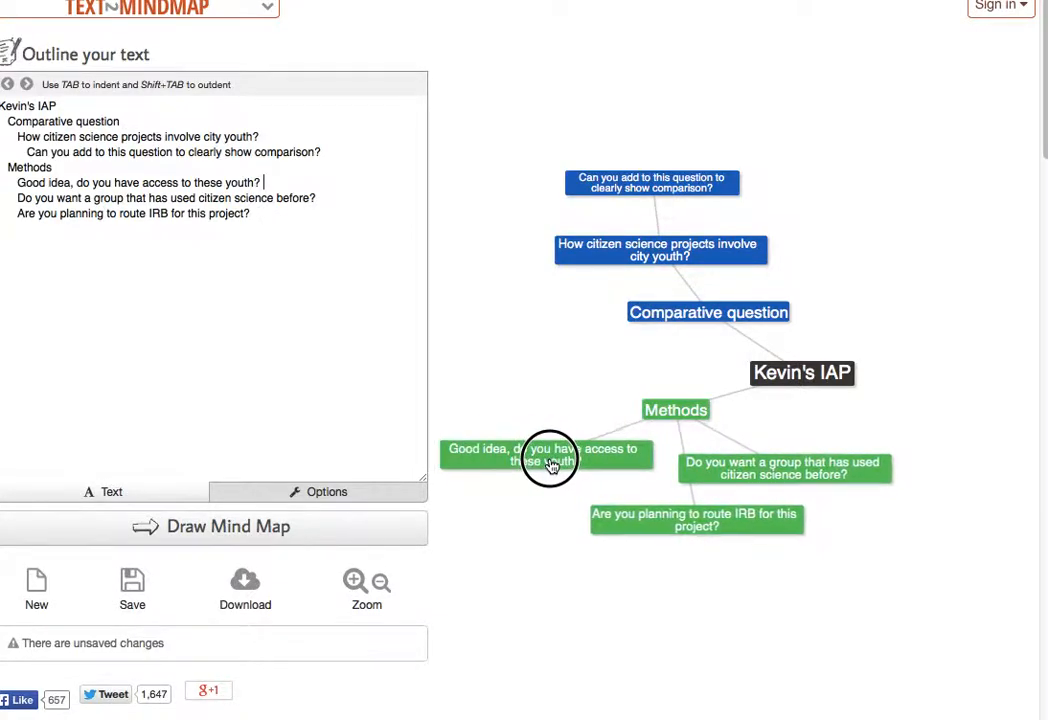
{"action": "left_click_drag", "start_coordinate": [657, 519], "coordinate": [655, 578]}
{"action": "left_click_drag", "start_coordinate": [727, 465], "coordinate": [771, 486]}
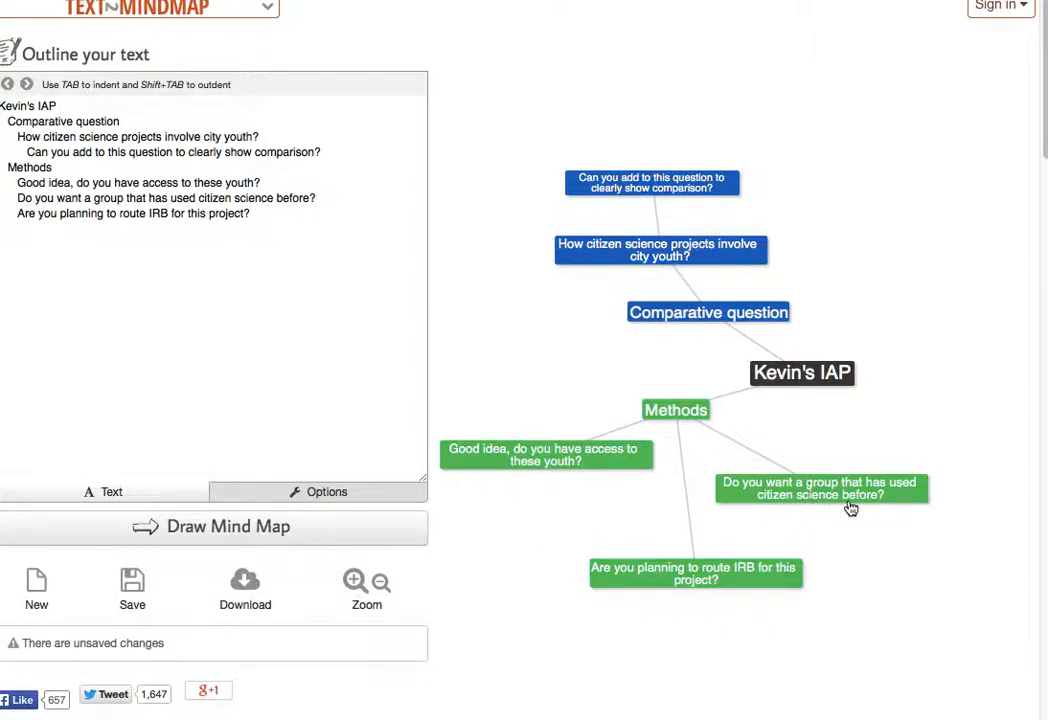
{"action": "left_click_drag", "start_coordinate": [683, 572], "coordinate": [670, 546]}
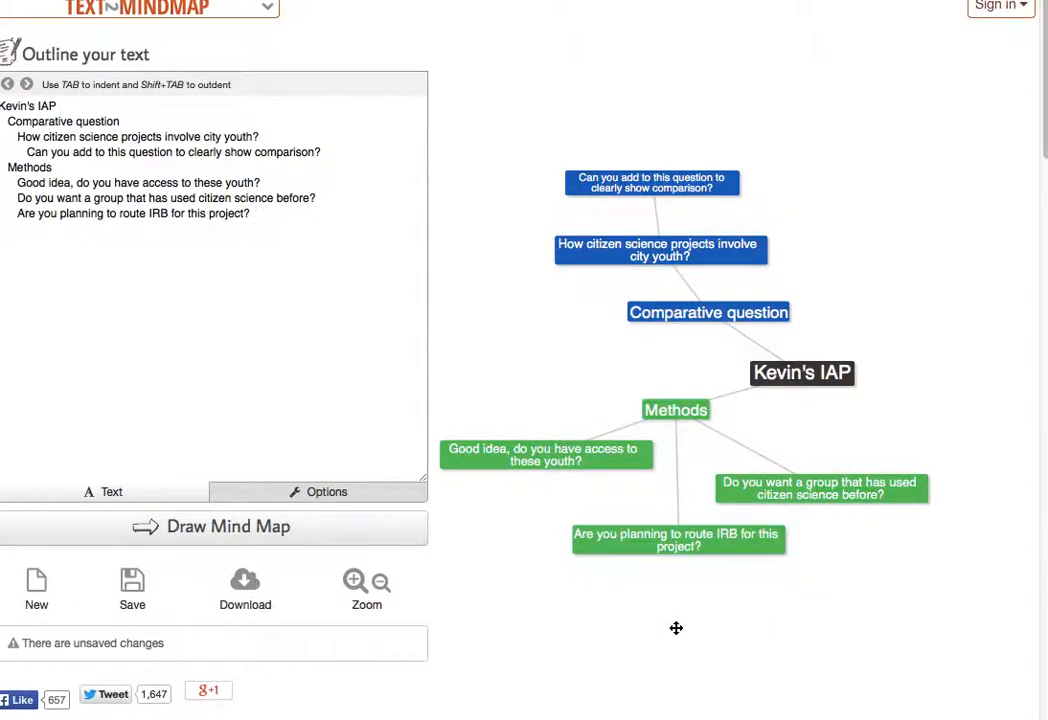
- Add a new branch-level outline line and select the citation comments in Word
{"action": "key", "text": "Return"}
{"action": "key", "text": "shift+Tab"}
{"action": "key", "text": "super+Tab"}
{"action": "left_click_drag", "start_coordinate": [0, 327], "coordinate": [0, 341]}
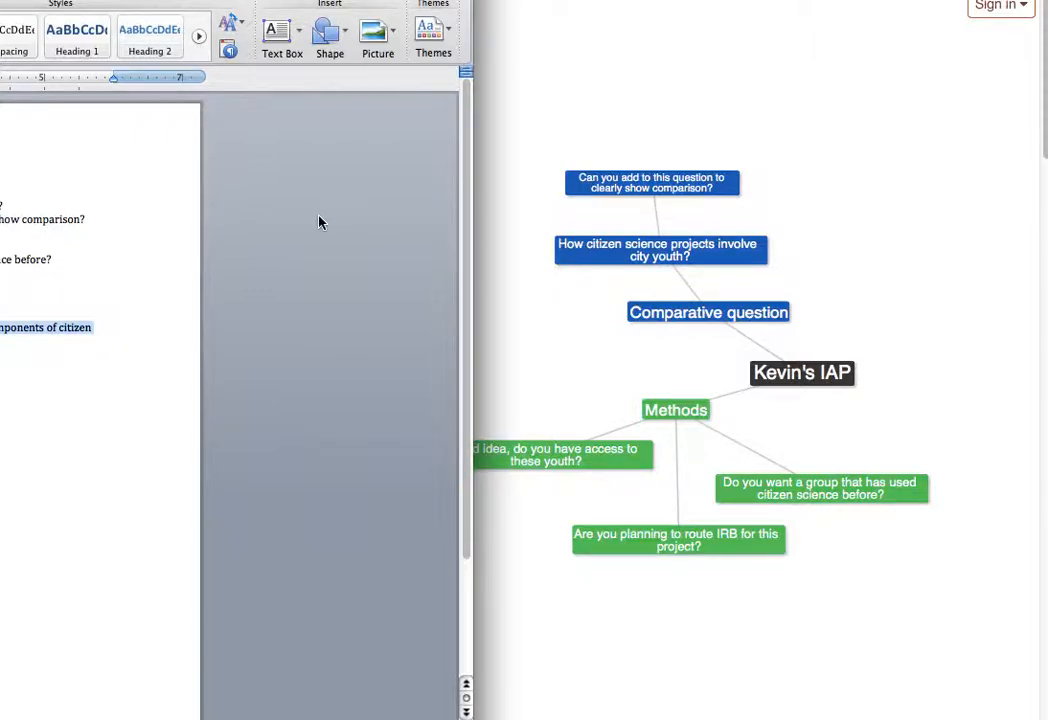
- Paste the Literature citations lines, indent the 'What about other articles' line, and redraw the map
{"action": "key", "text": "super+Tab"}
{"action": "key", "text": "ctrl+v"}
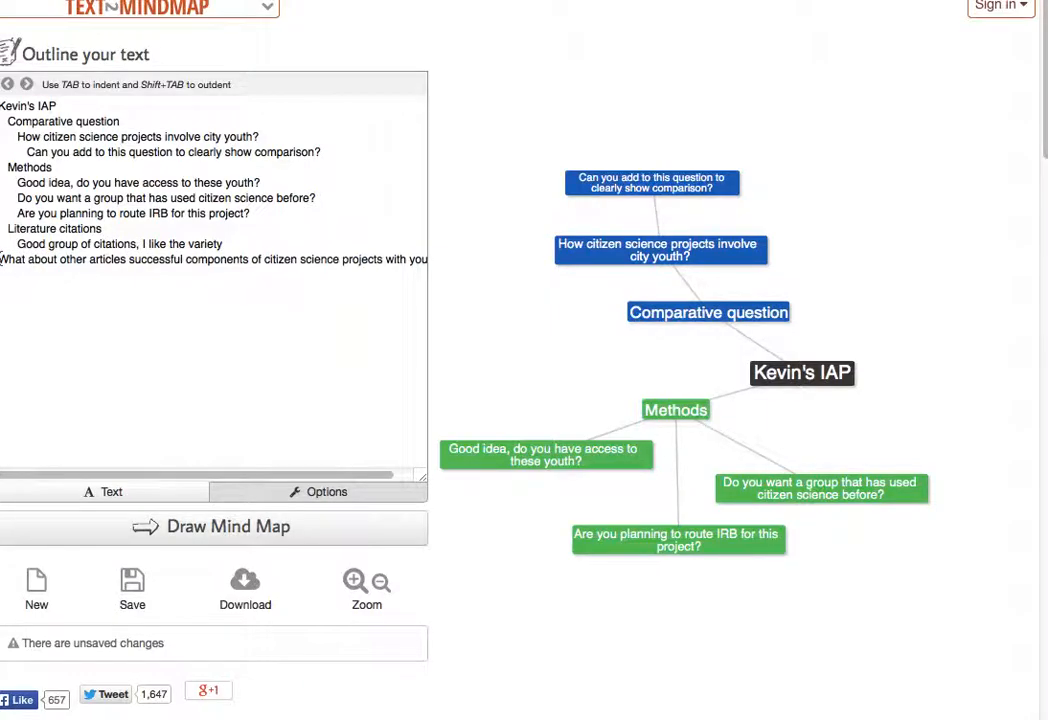
{"action": "key", "text": "Tab"}
{"action": "key", "text": "Tab"}
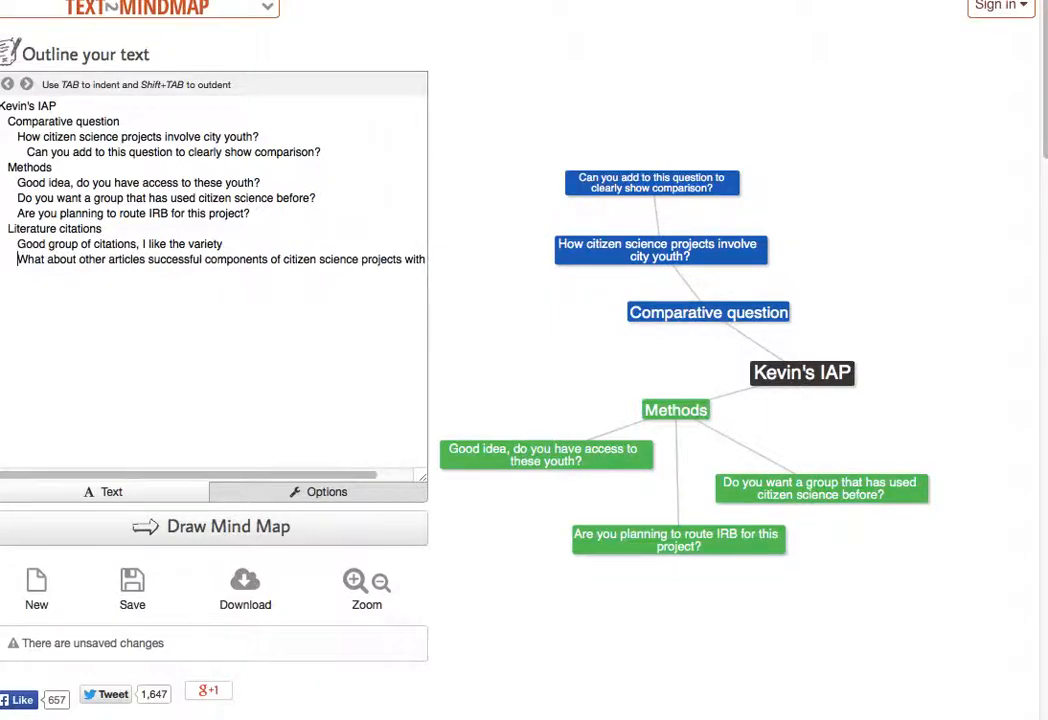
{"action": "left_click", "coordinate": [173, 530]}
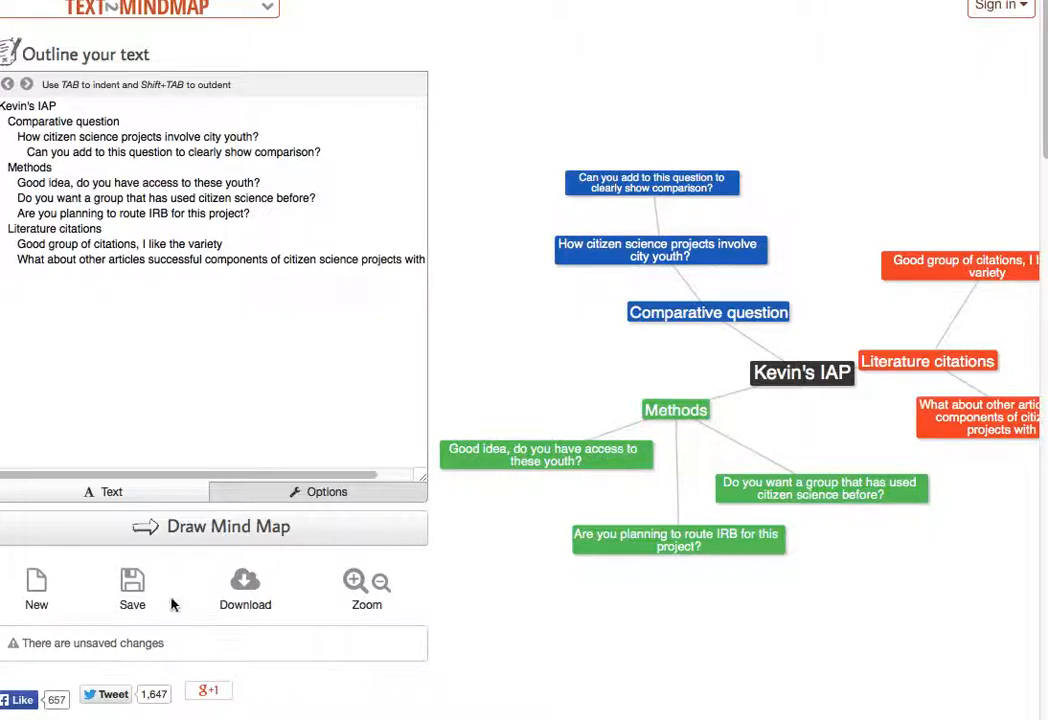
- Download the map as the image text2mindmap-2.jpg, then close the preview and download dialog
{"action": "left_click", "coordinate": [245, 583]}
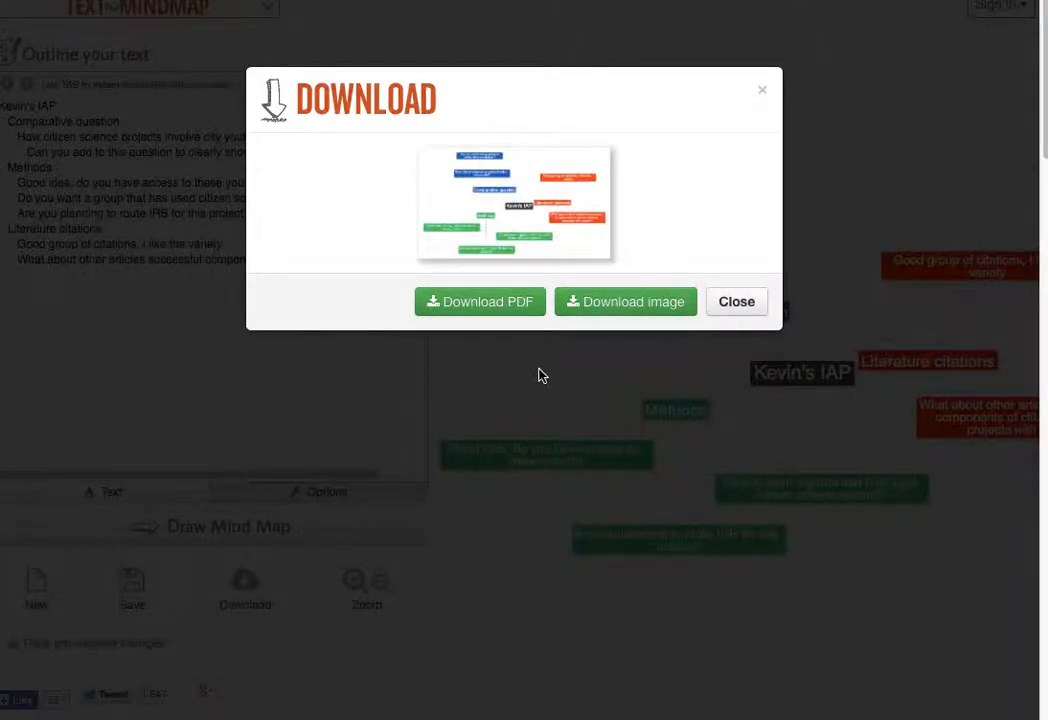
{"action": "left_click", "coordinate": [613, 307]}
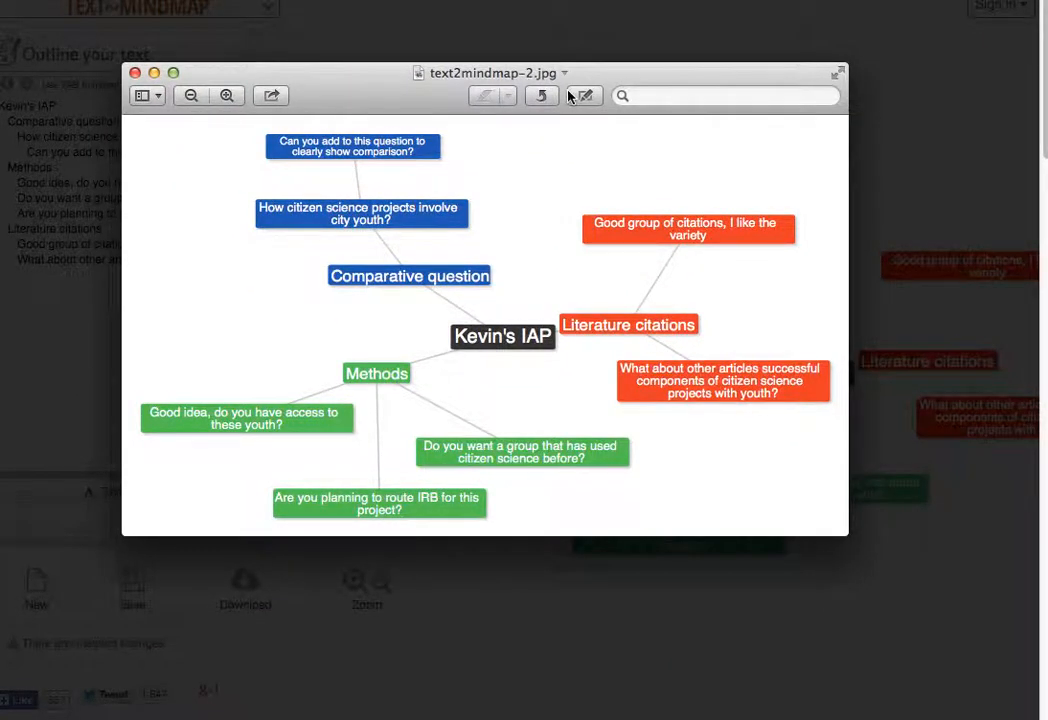
{"action": "left_click", "coordinate": [135, 72]}
{"action": "left_click", "coordinate": [733, 303]}
{"action": "left_click", "coordinate": [735, 302]}
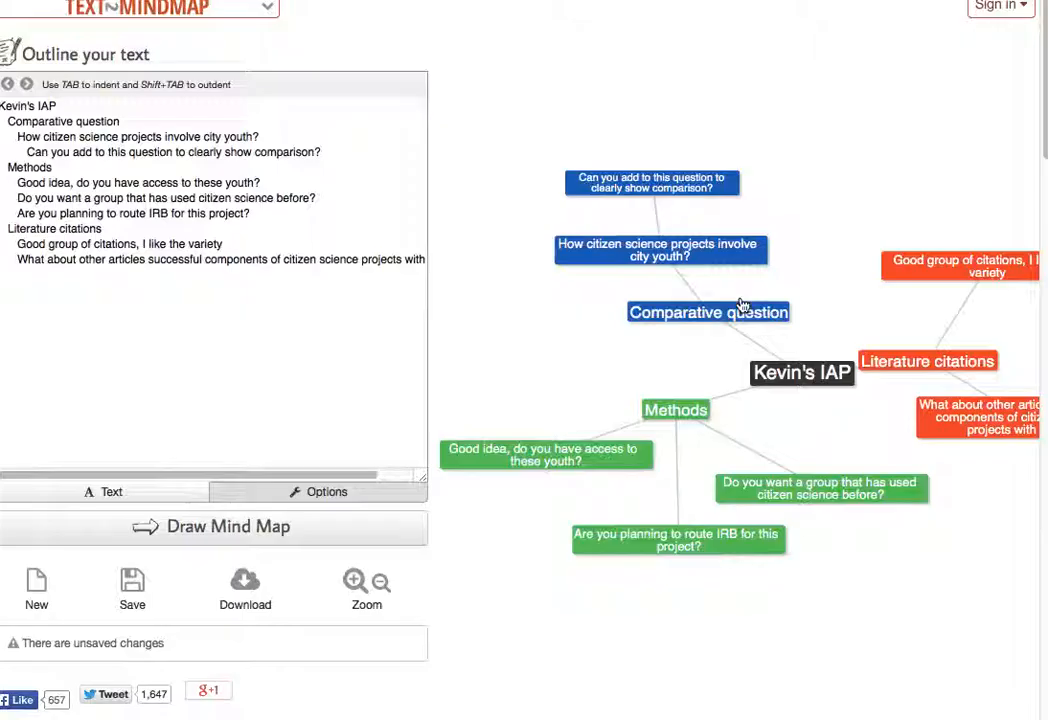
{"action": "left_click", "coordinate": [132, 588]}
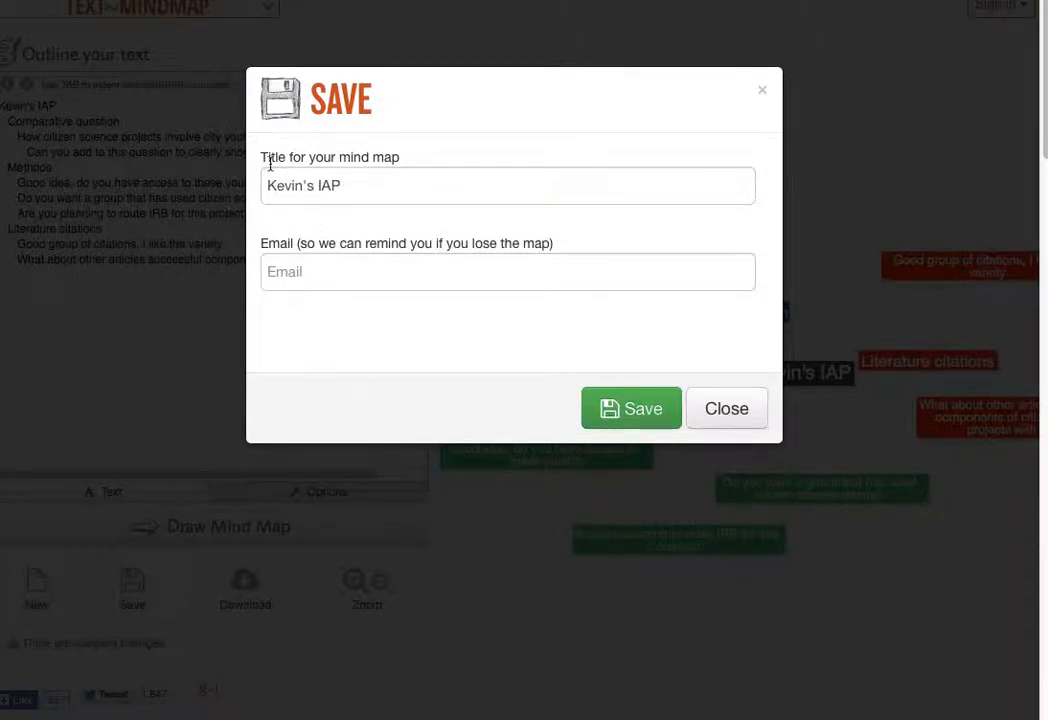
{"action": "left_click", "coordinate": [333, 272]}
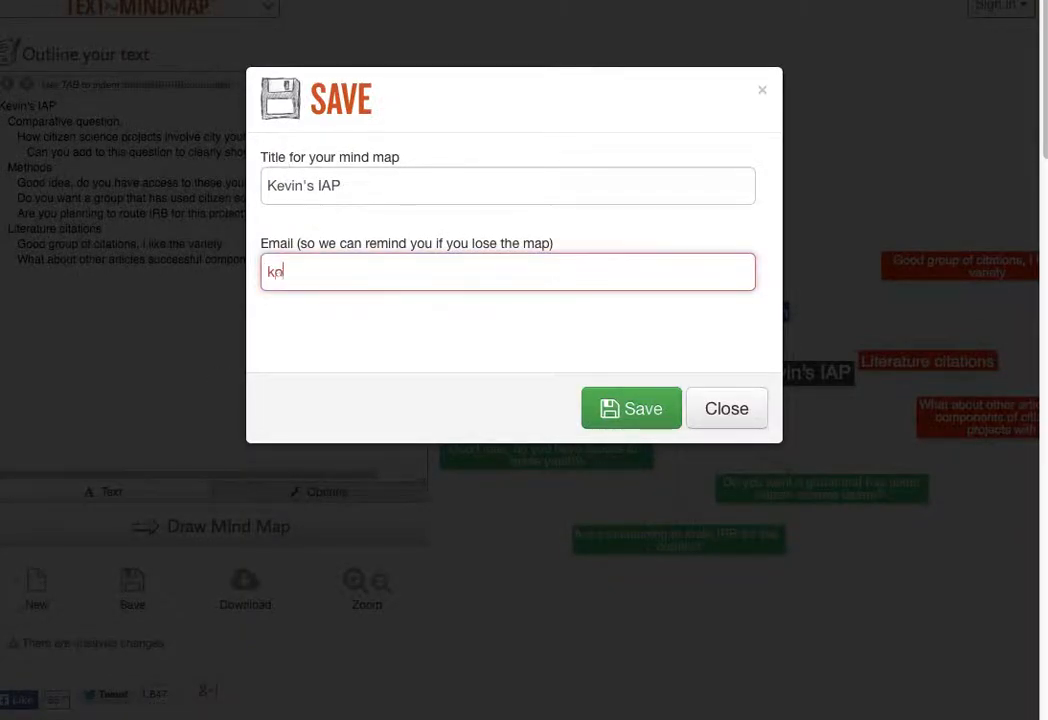
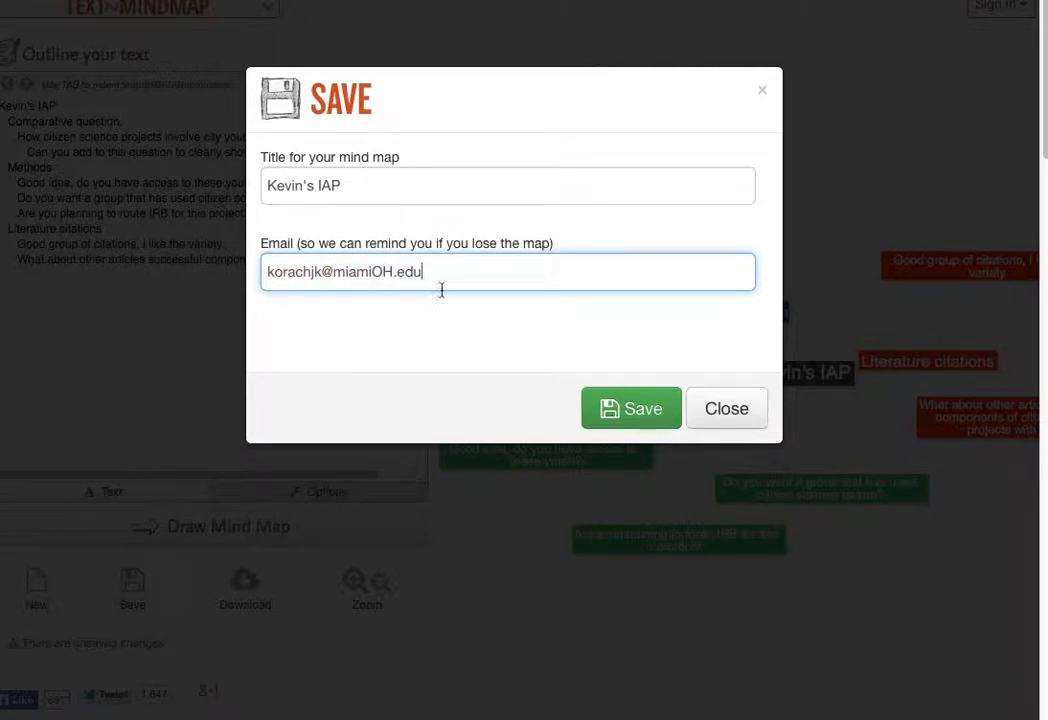
{"action": "left_click", "coordinate": [655, 413]}
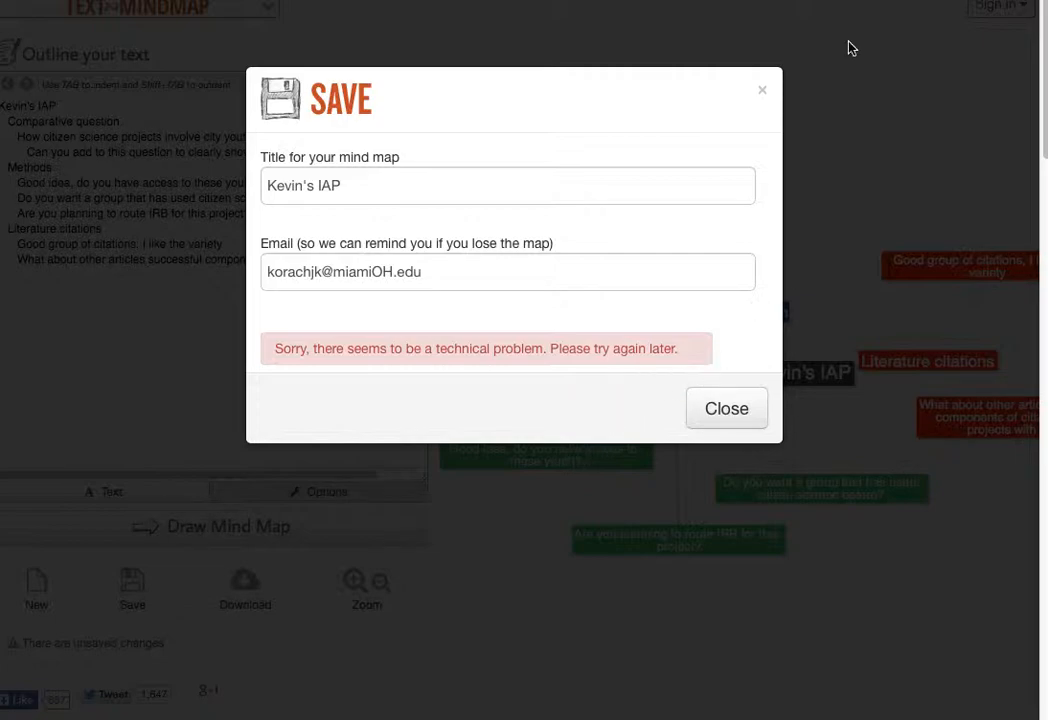
{"action": "left_click", "coordinate": [763, 96]}
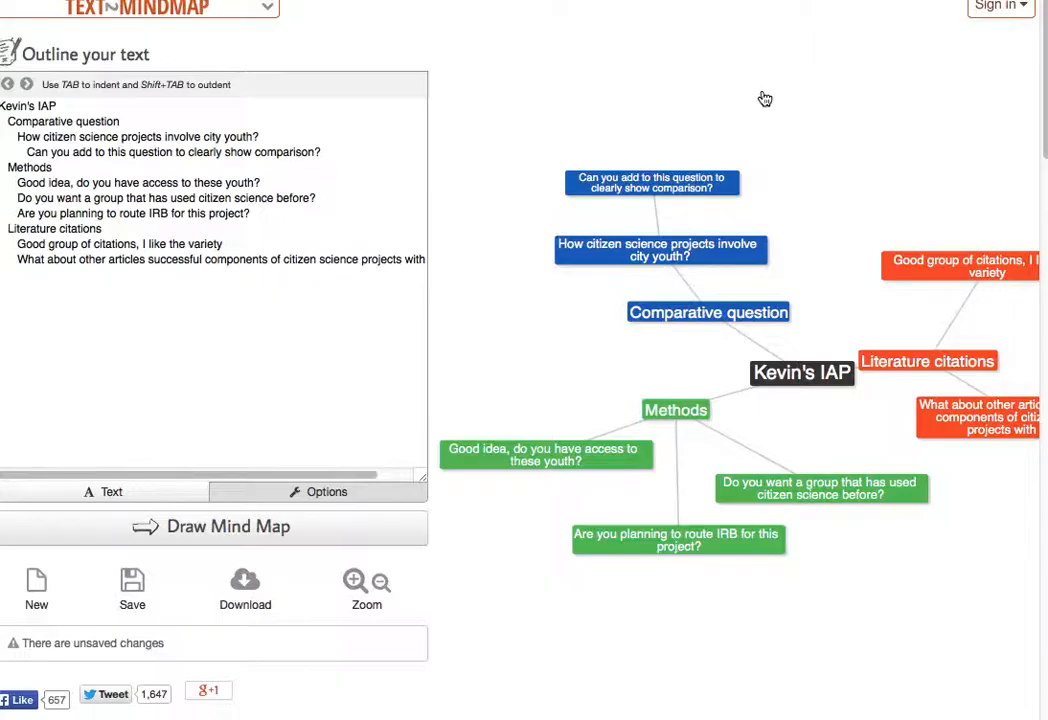